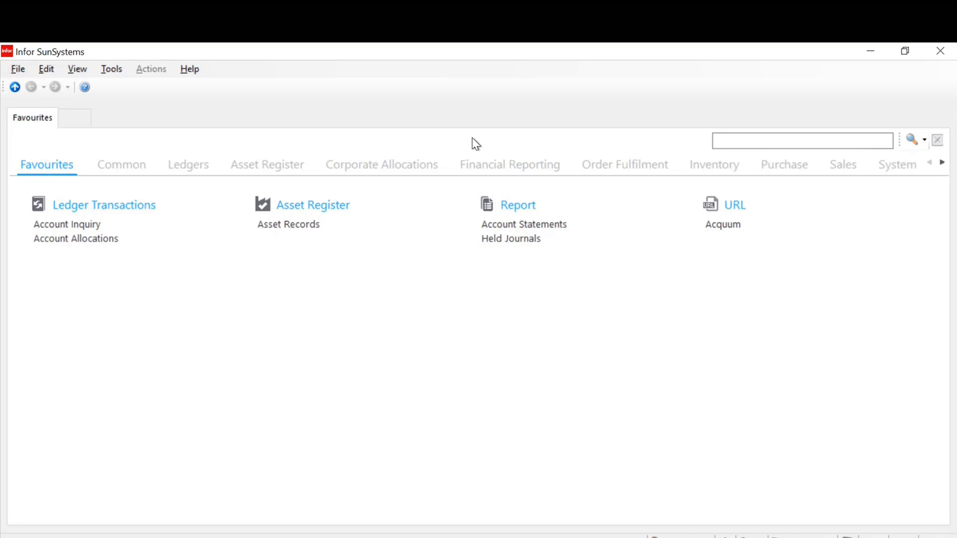
View the first account record in Chart of Accounts for business unit PK1 using the CA form, and close it
left_click(717, 141)
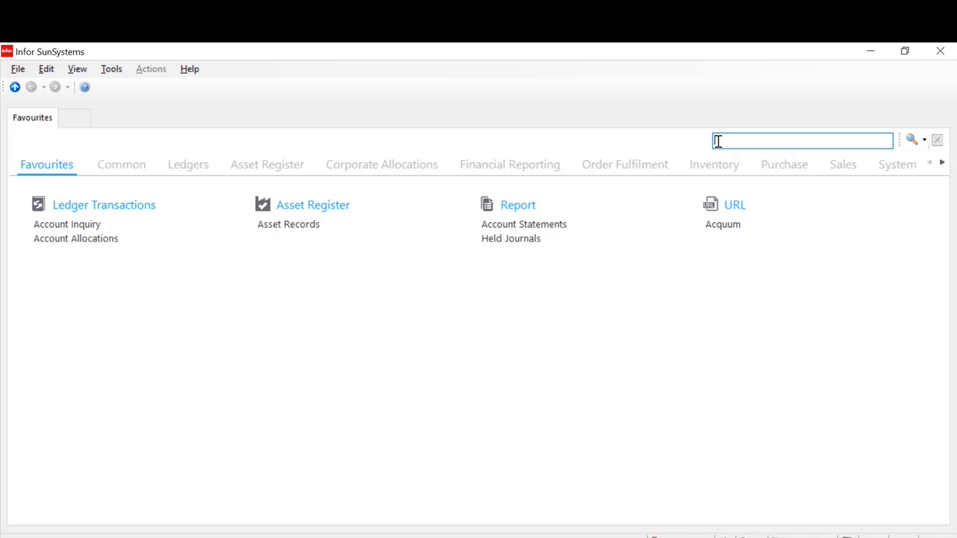
type("chart")
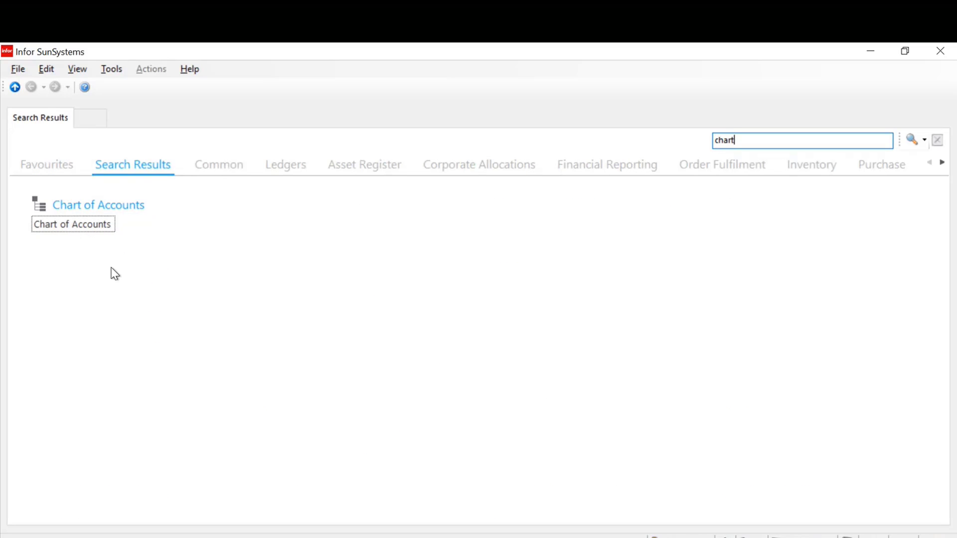
left_click(92, 226)
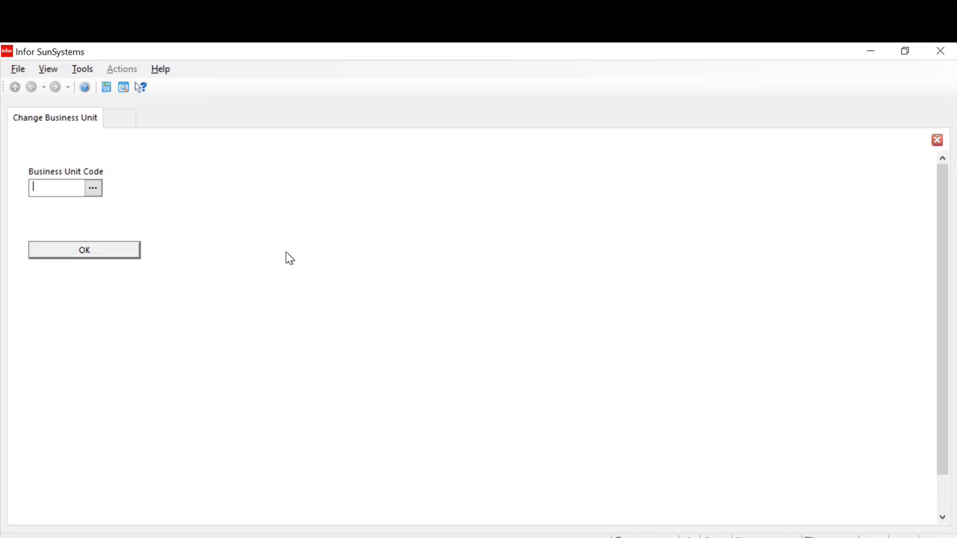
type("PK1")
key("Return")
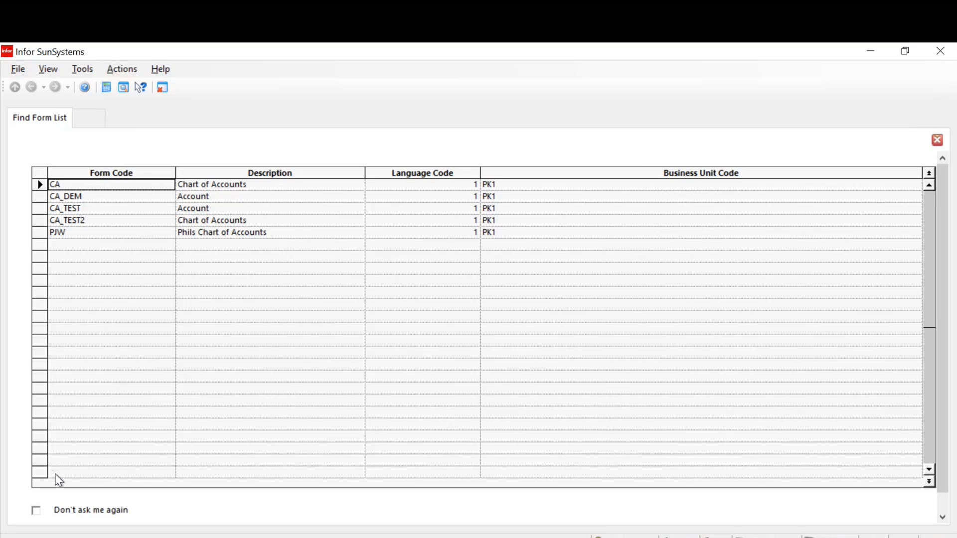
double_click(124, 185)
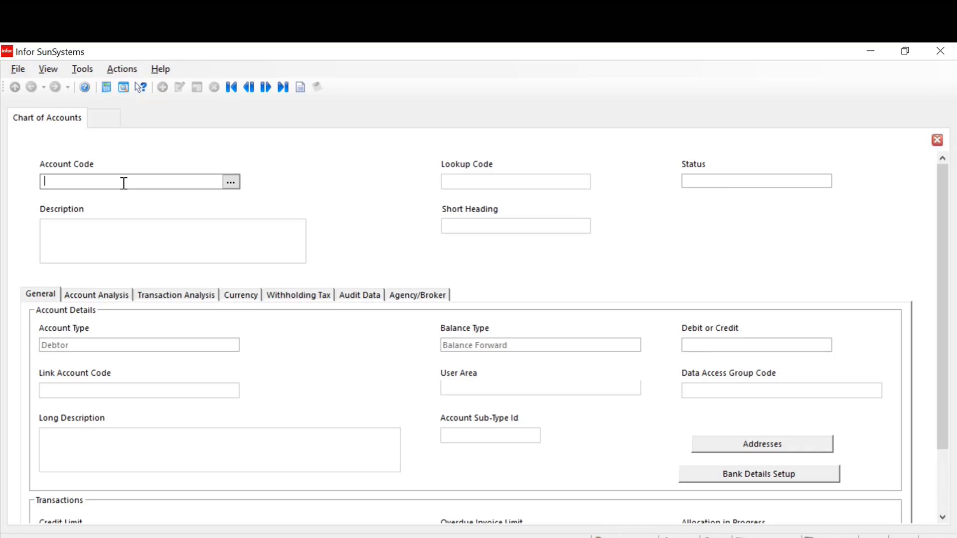
left_click(265, 89)
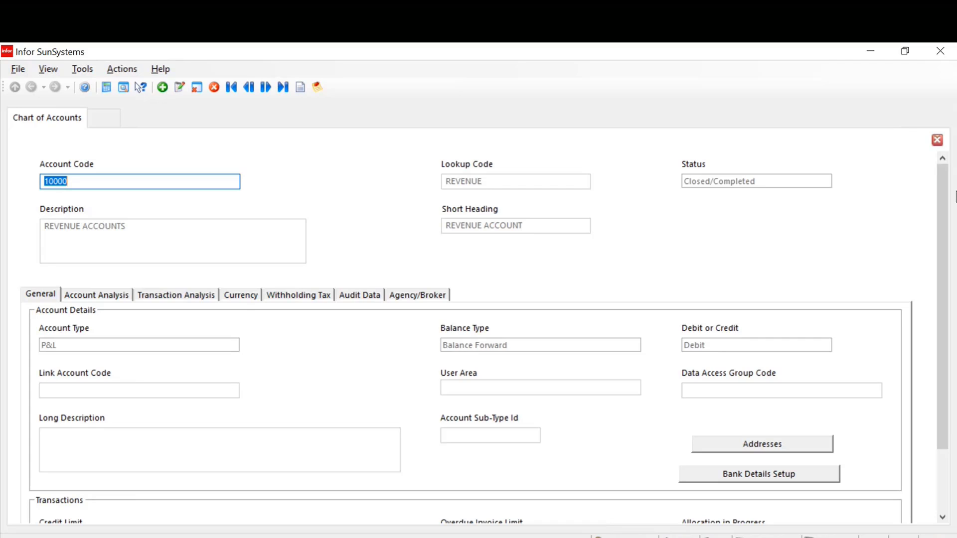
left_click(937, 141)
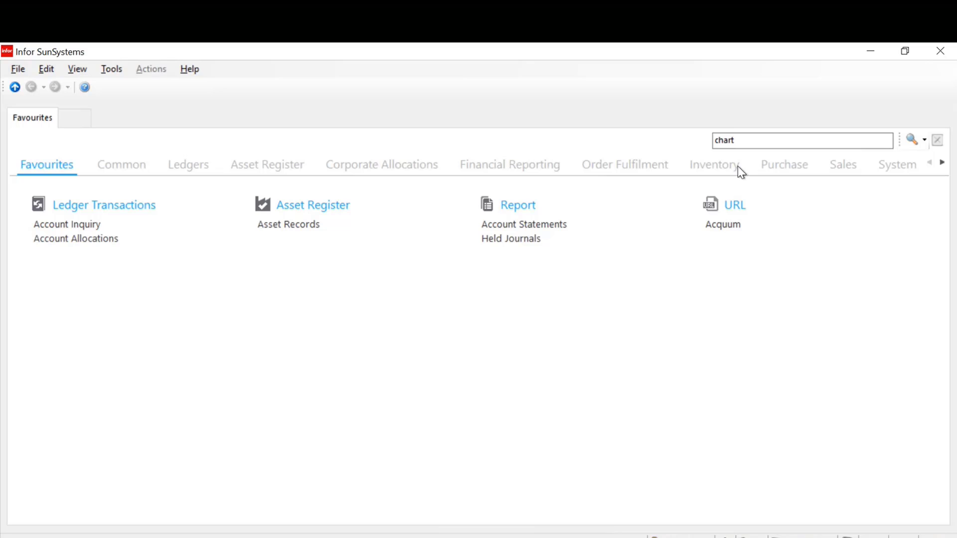
Reopen Chart of Accounts for business unit PK1 with the PJW form, view the first account record and close it
left_click(743, 143)
key("Return")
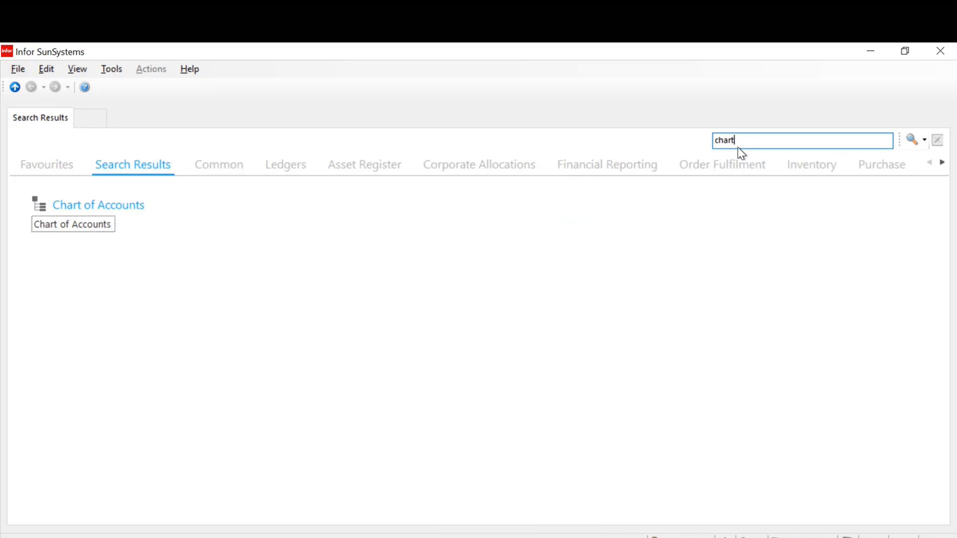
left_click(86, 227)
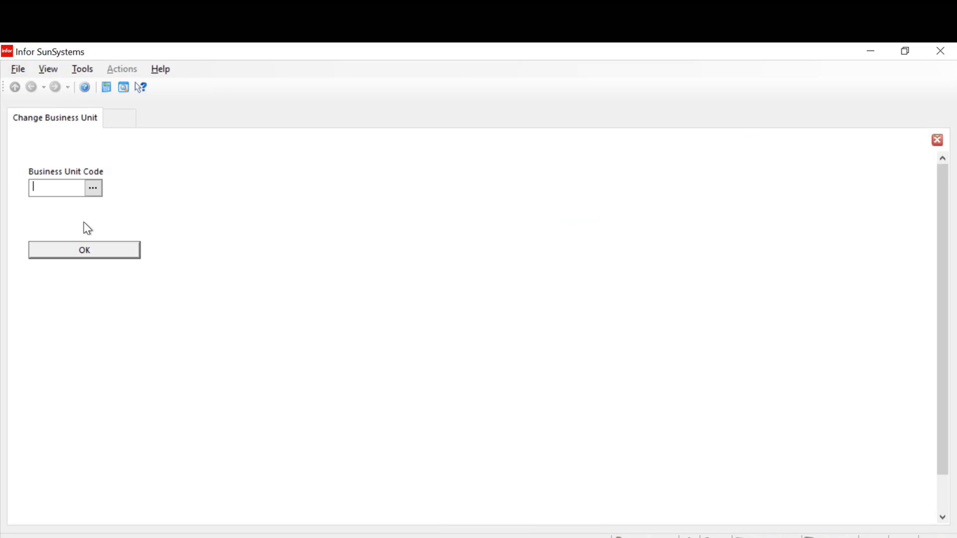
type("PK1")
left_click(98, 252)
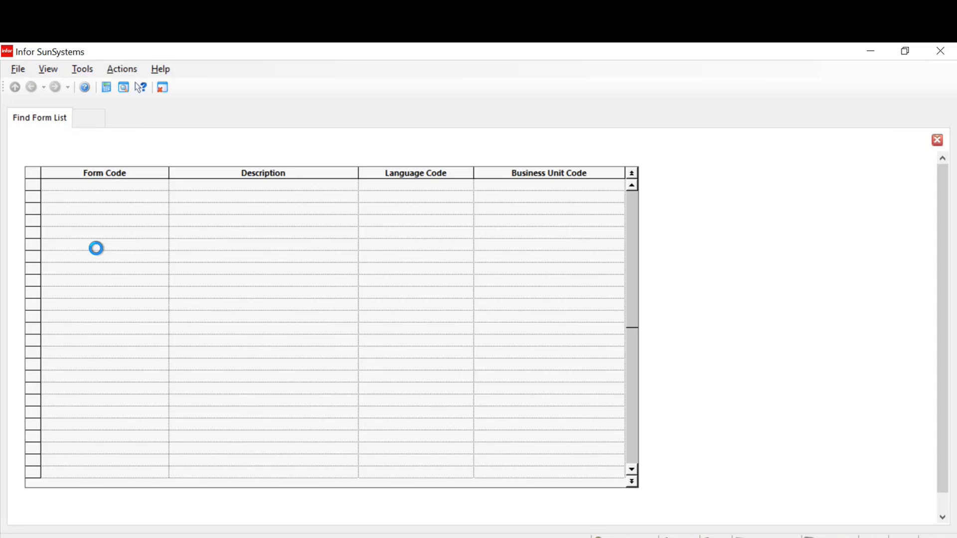
double_click(61, 233)
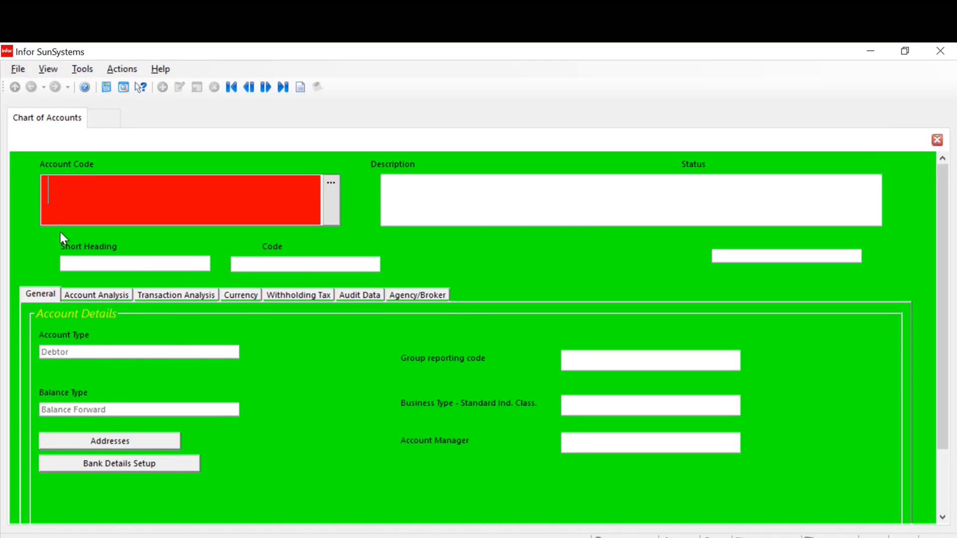
left_click(266, 87)
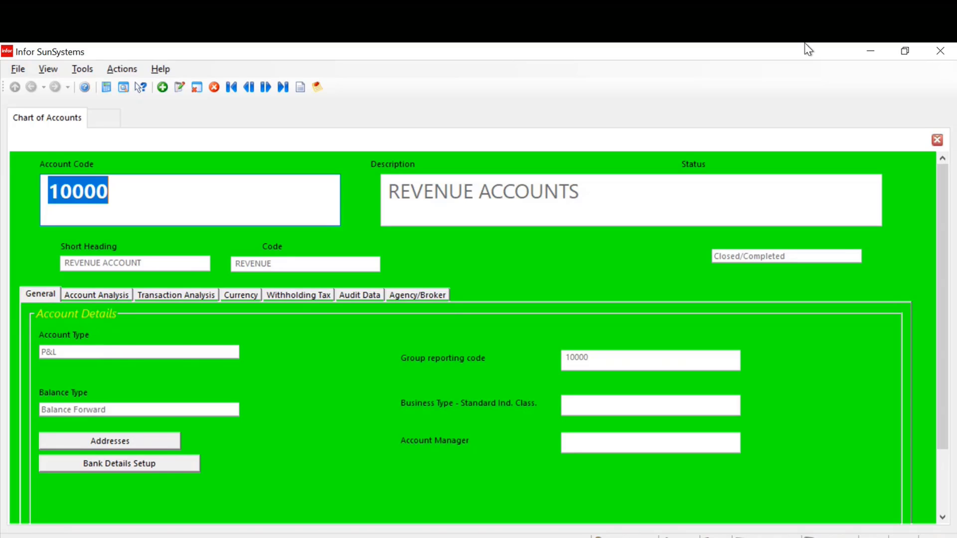
left_click(938, 142)
Bring up the list of available Chart of Accounts forms for business unit PK1
left_click(749, 140)
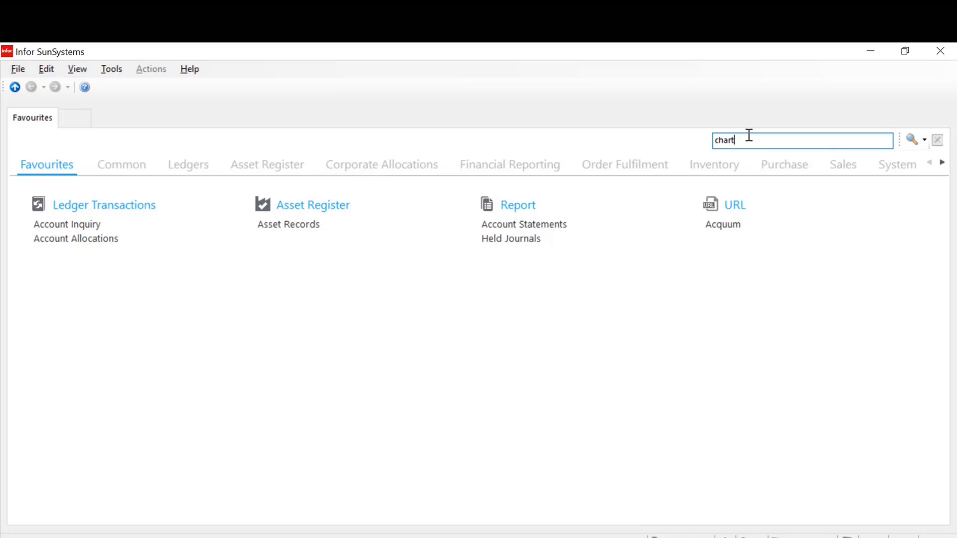
key("Return")
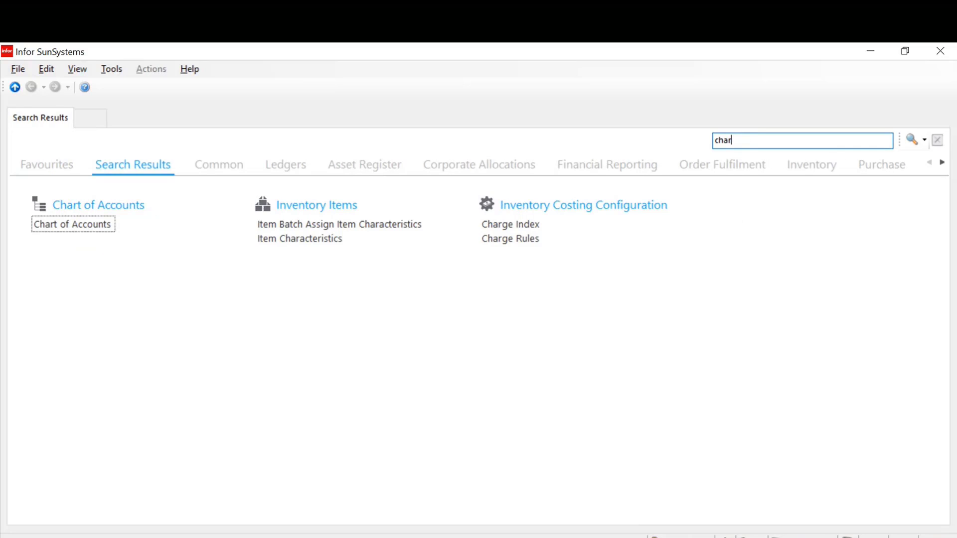
left_click(105, 227)
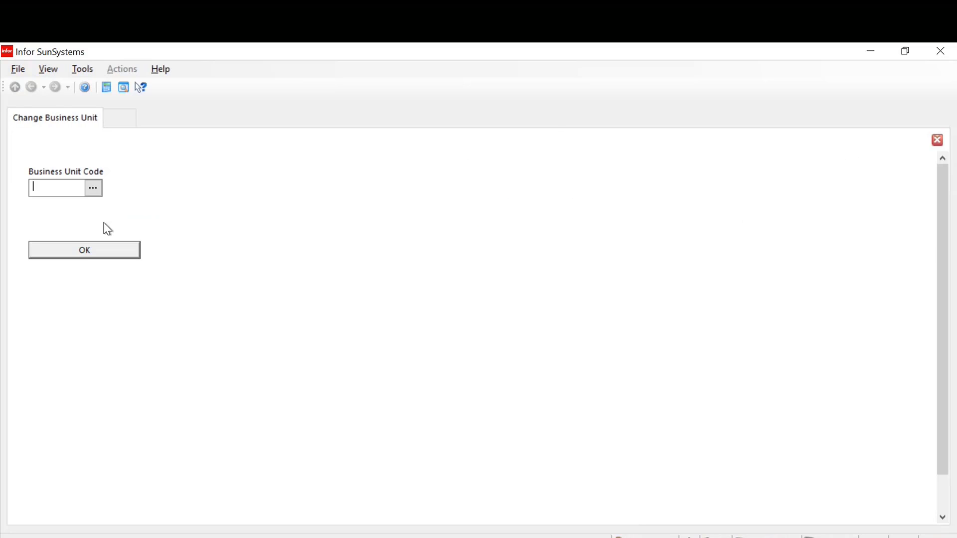
type("PK1")
key("Return")
Open Chart of Accounts with the PJW form and make it the default by enabling "Don't ask me again"
left_click(84, 234)
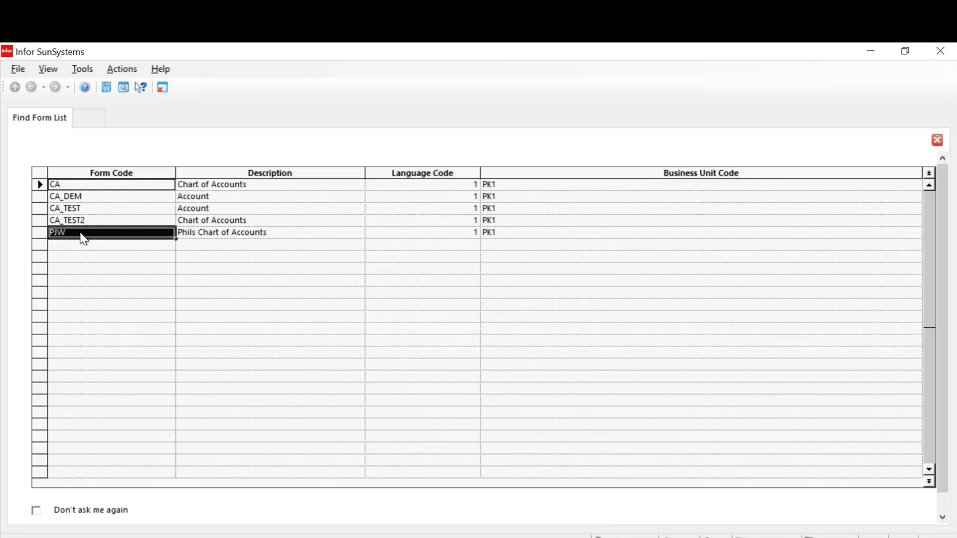
left_click(36, 511)
scroll(291, 265, "down", 1)
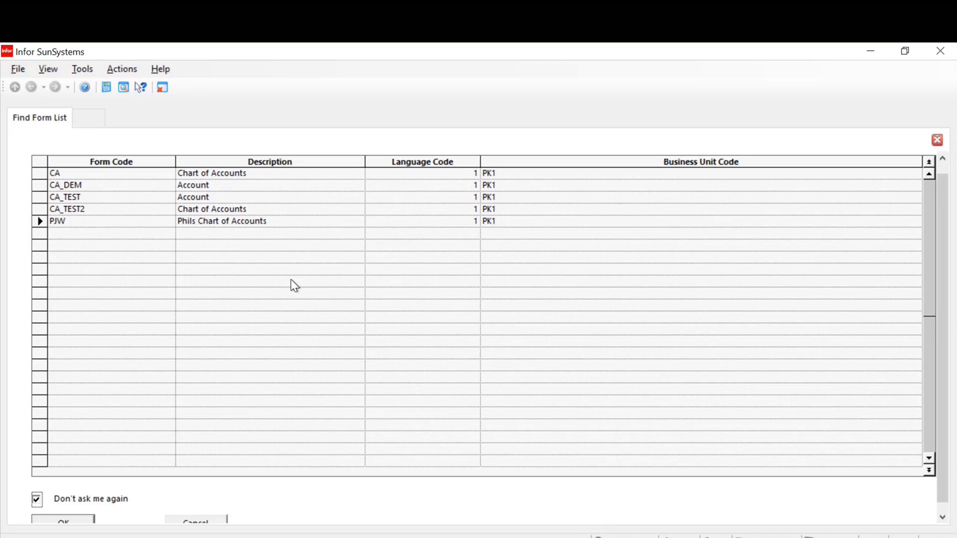
scroll(286, 297, "down", 1)
left_click(80, 515)
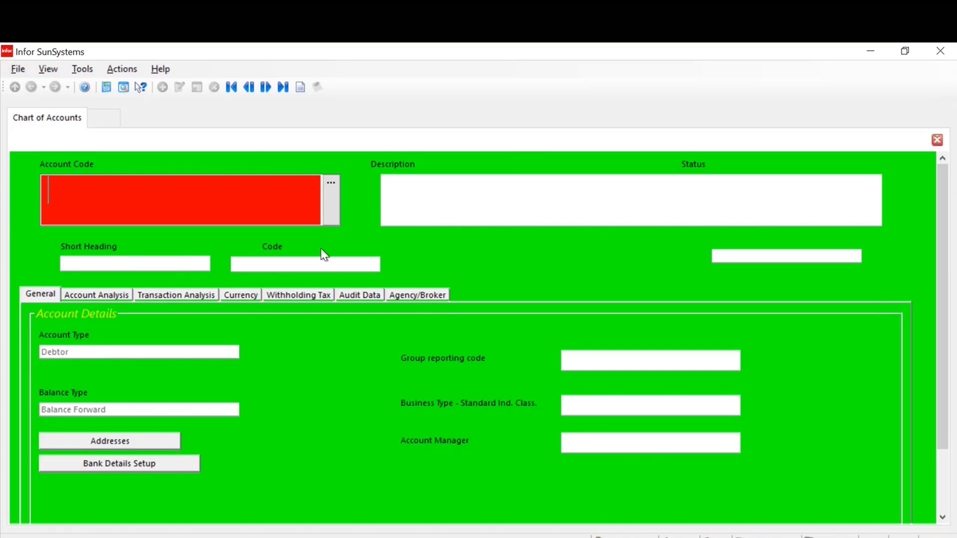
Find Account Allocations with an "account" search in a second tab and open it for business unit PK1
left_click(102, 119)
type("account")
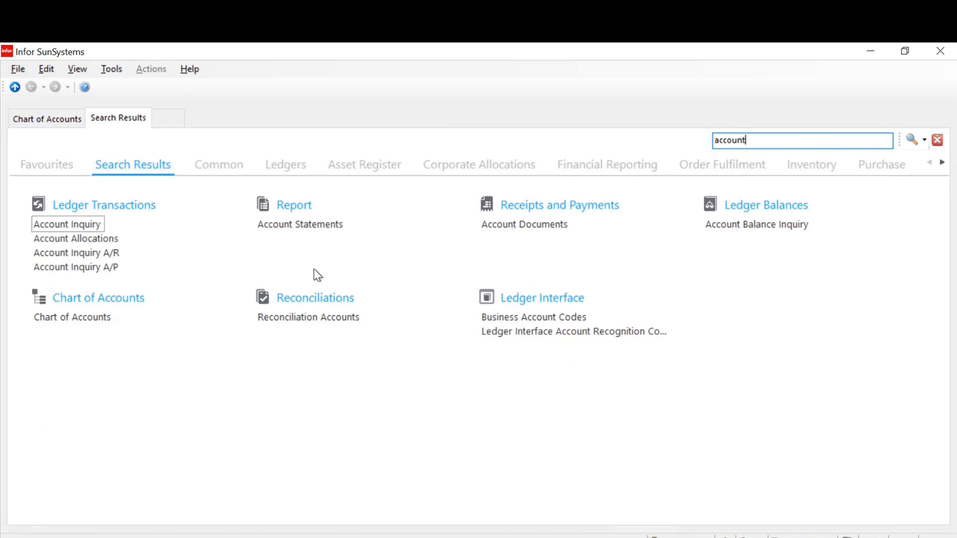
left_click(90, 243)
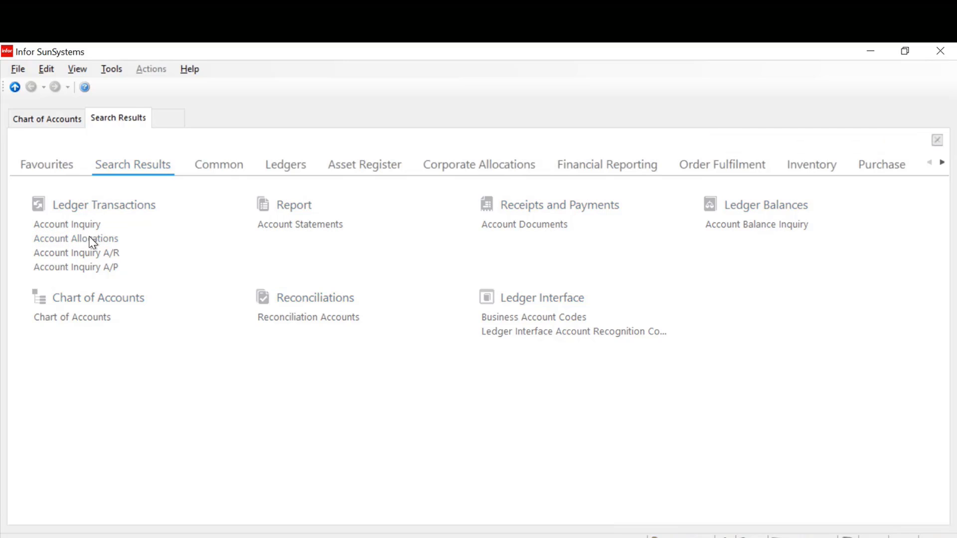
type("PK")
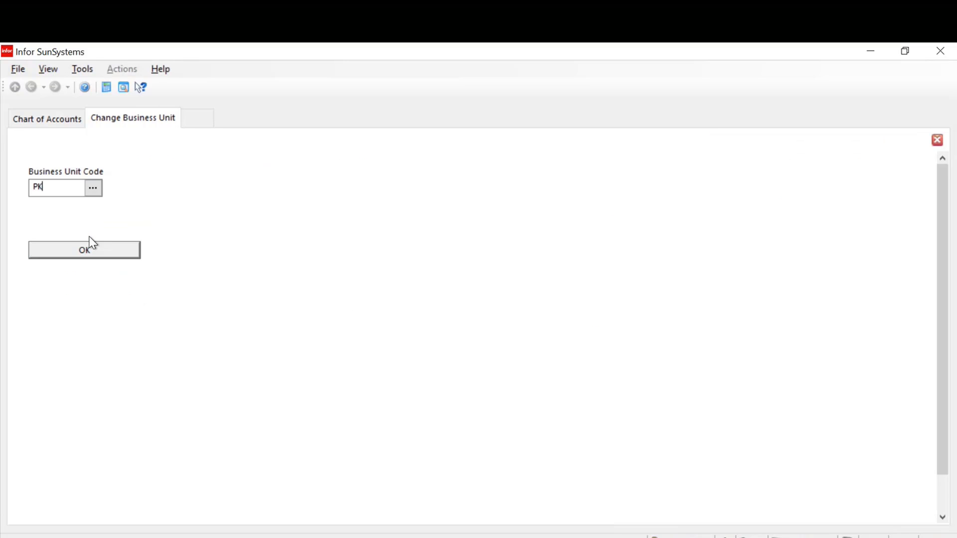
left_click(92, 243)
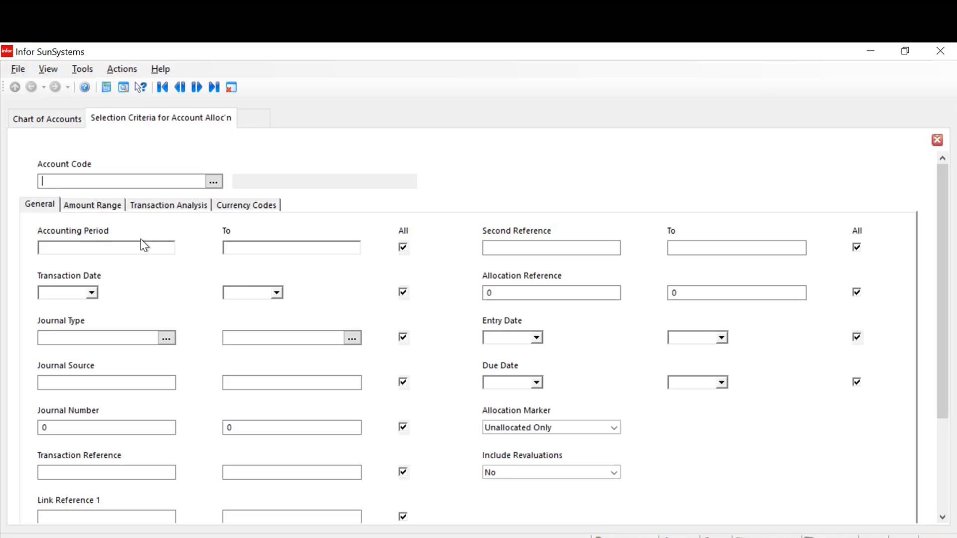
View the list of forms available for allocating account code 14000, and close the second tab
left_click(214, 181)
double_click(45, 219)
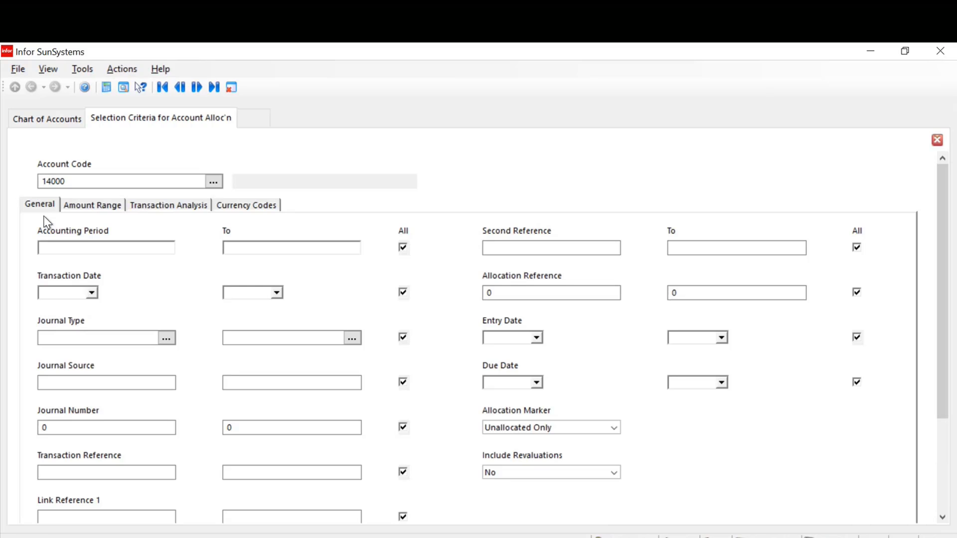
key("Return")
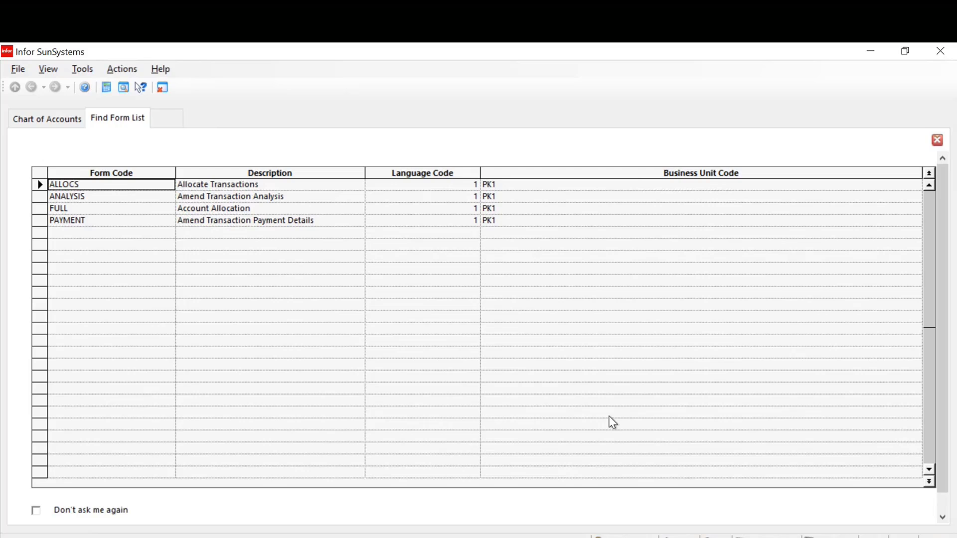
left_click(938, 142)
left_click(937, 141)
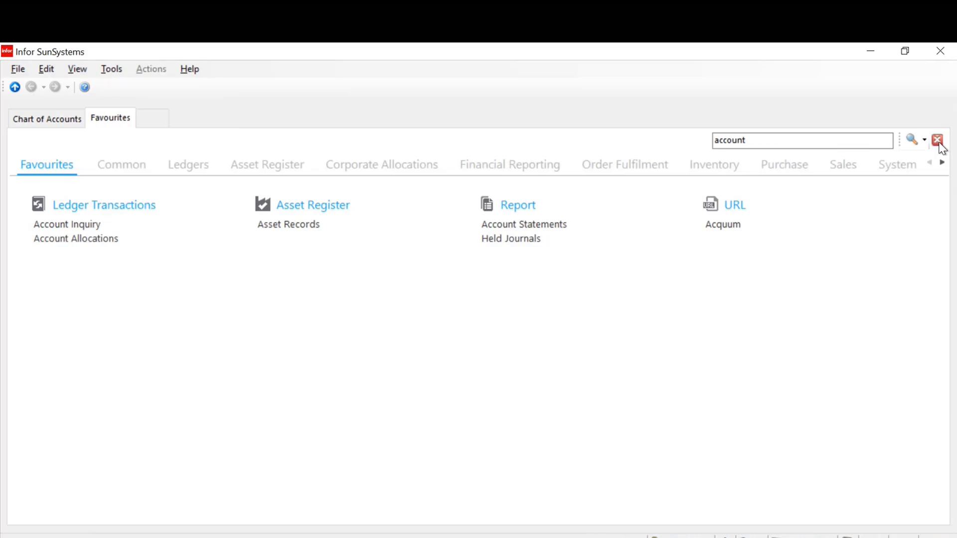
left_click(937, 140)
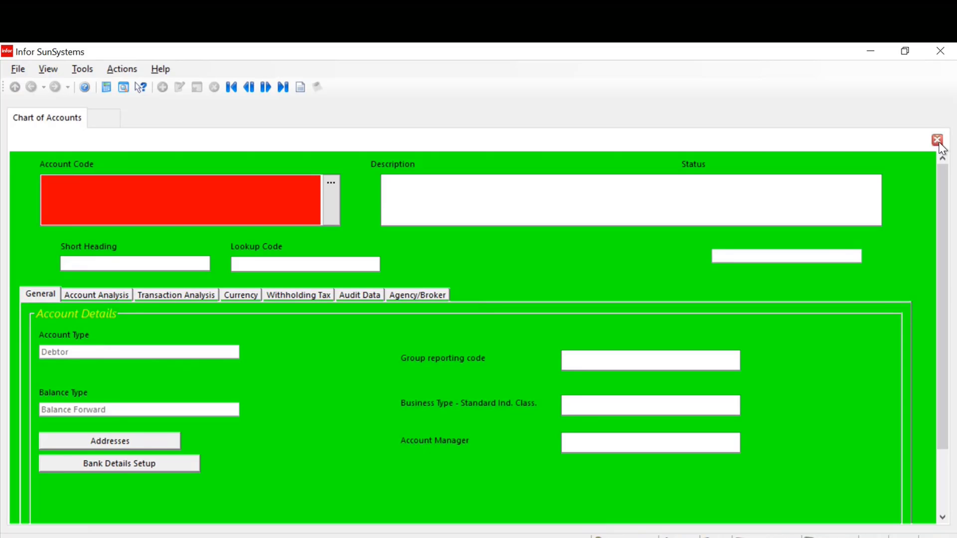
Close Chart of Accounts and reopen it for business unit PK1 with its default form
left_click(937, 141)
left_click_drag(790, 141, 707, 135)
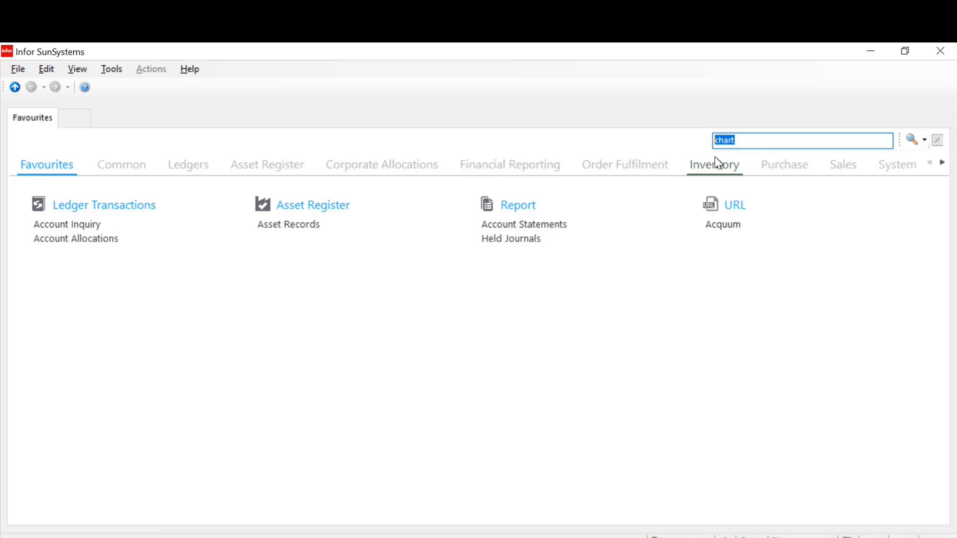
left_click(750, 141)
key("Return")
key("Return")
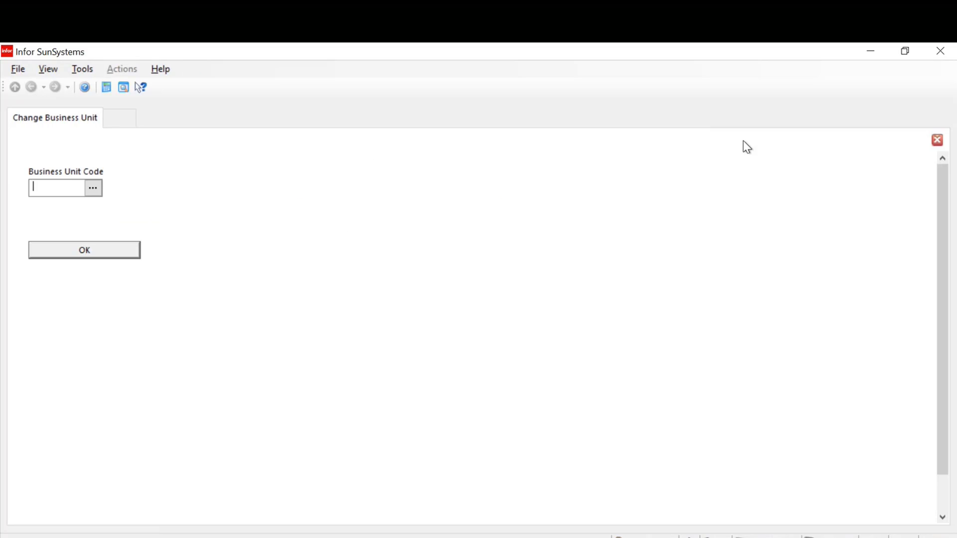
type("PK")
key("Return")
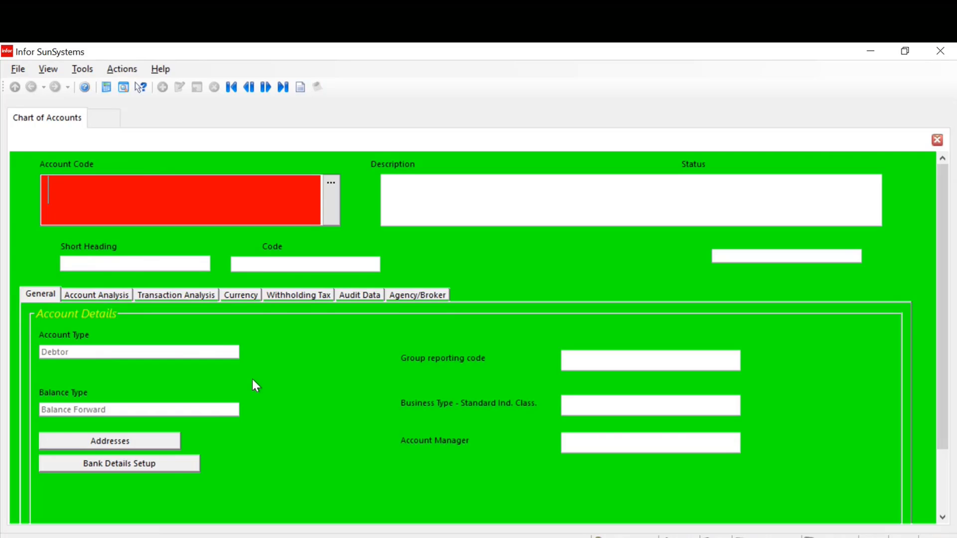
Query the form properties of the open Chart of Accounts form to check its form name, and close the form
left_click(124, 88)
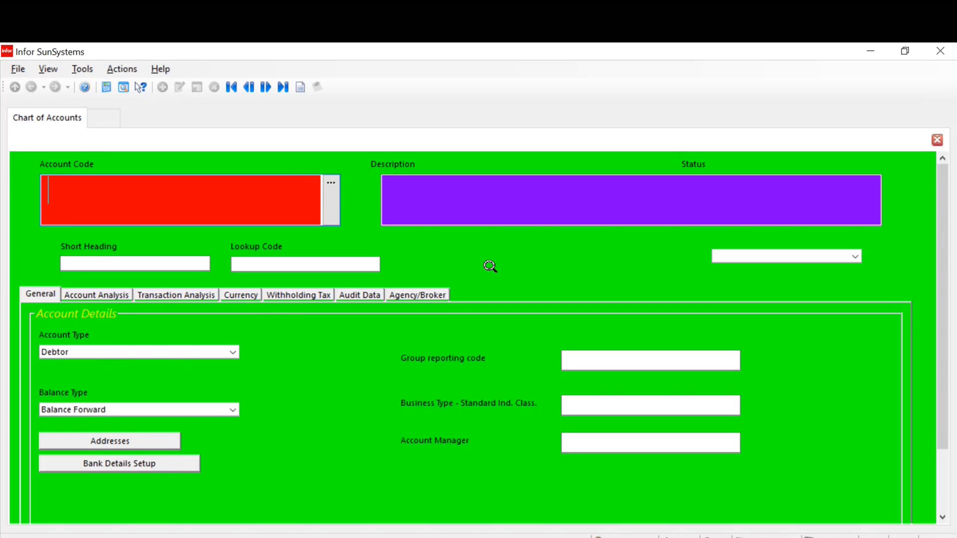
left_click(522, 263)
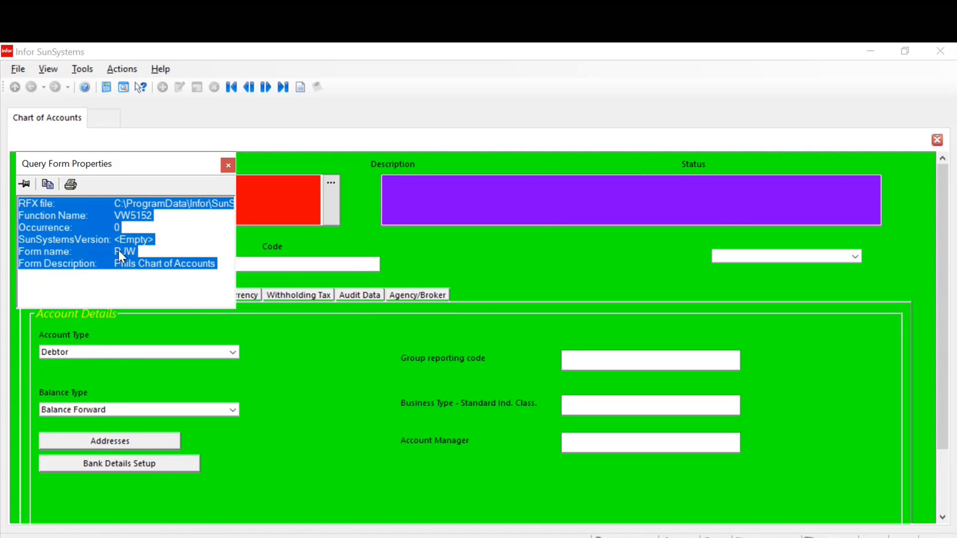
left_click(229, 166)
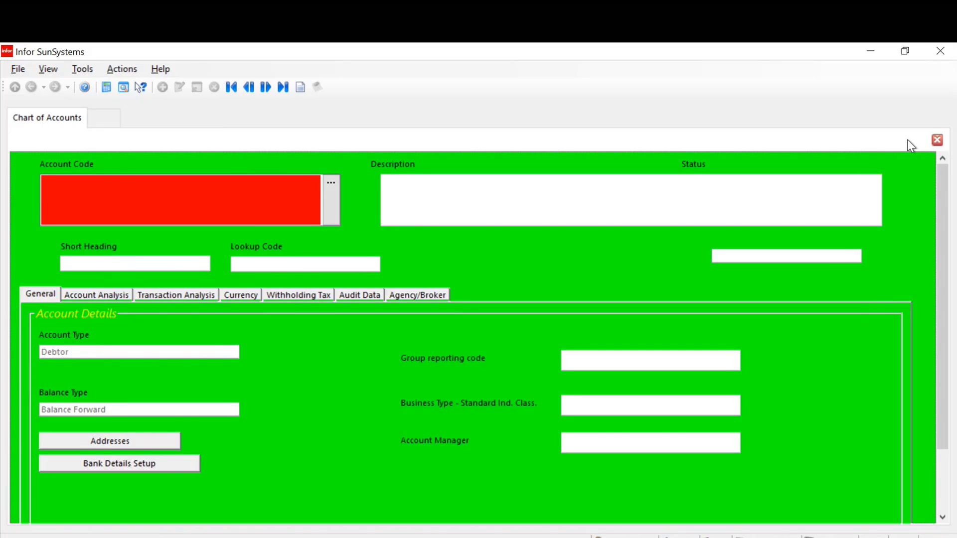
left_click(937, 141)
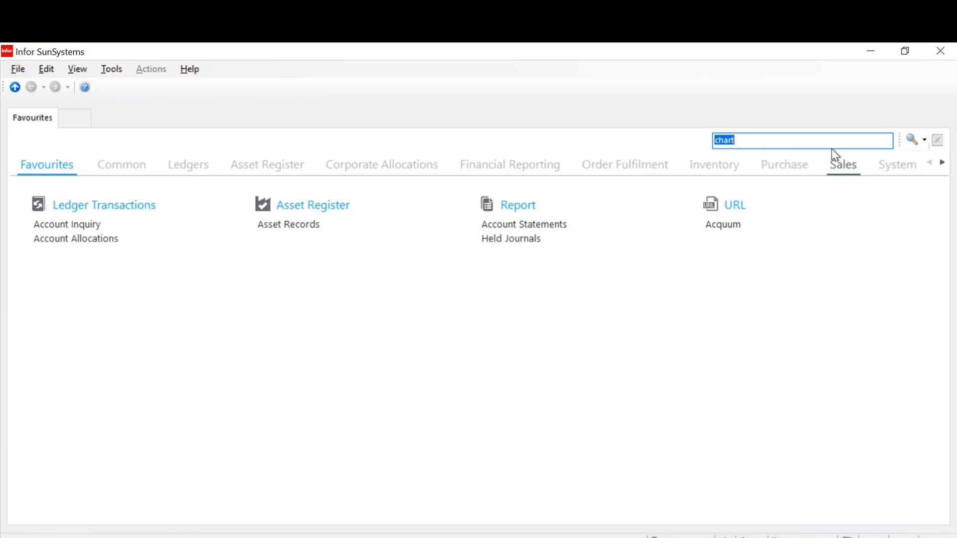
Search the functions for "reset" and open Reset Default Form
type("res")
key("Return")
type("et")
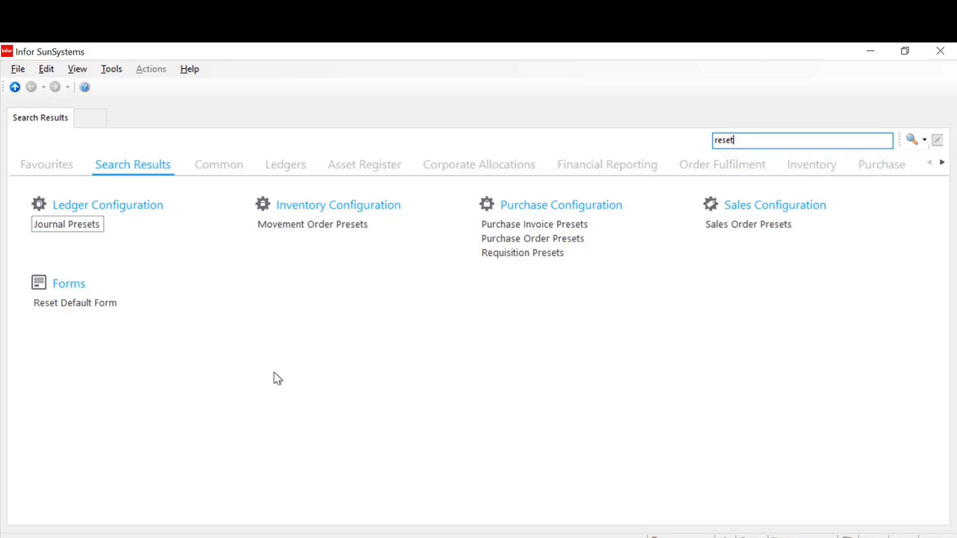
left_click(52, 309)
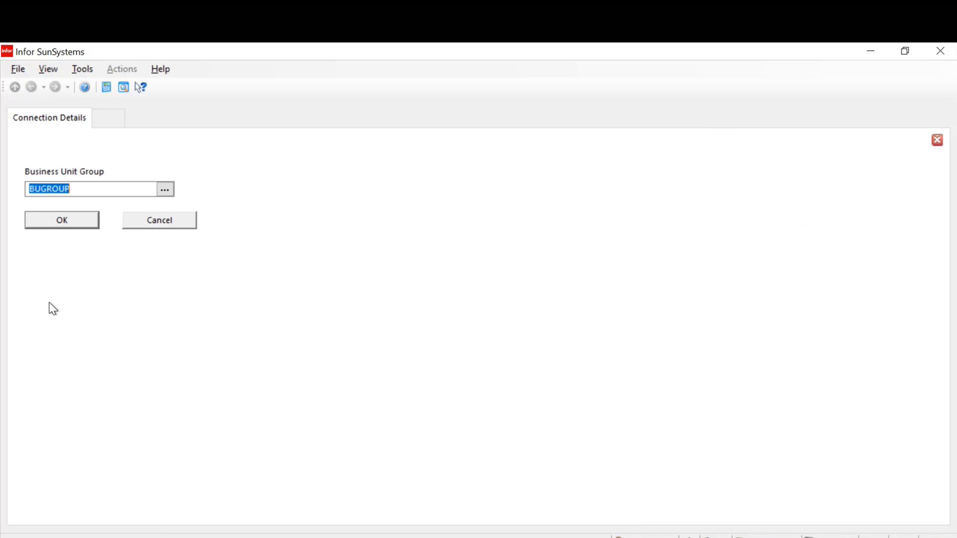
Open Reset Default Forms for business unit group BUGROUP and list the saved default form records through the last one
left_click(55, 221)
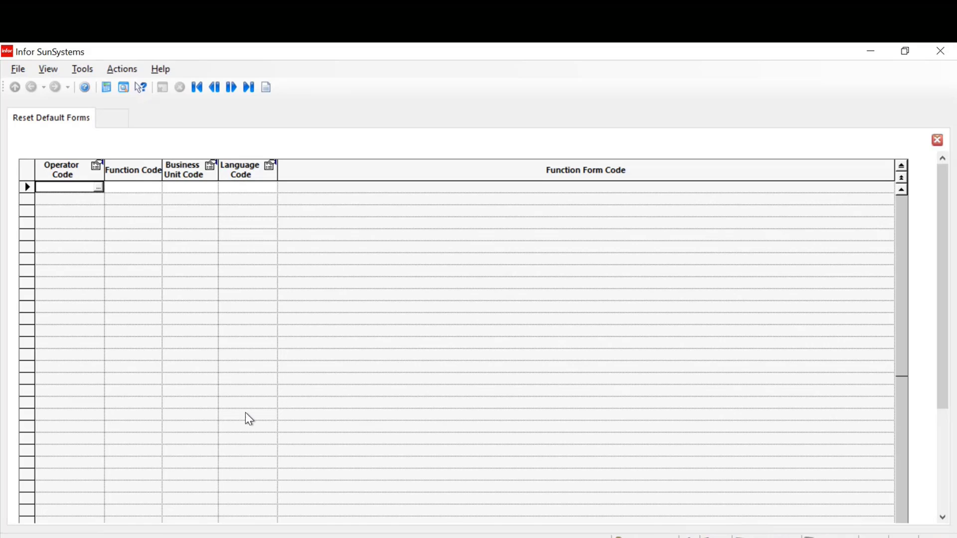
left_click(248, 88)
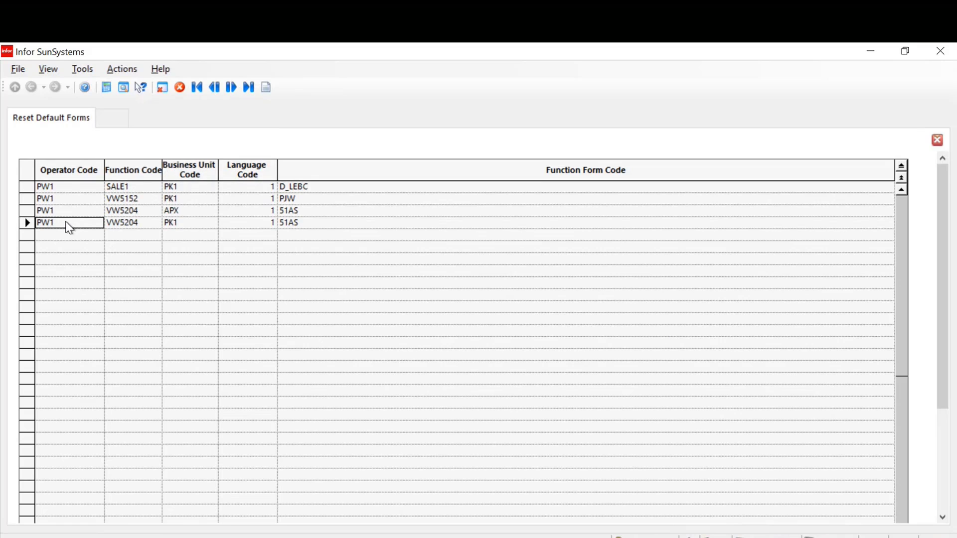
Examine the listed default form records, comparing their function codes, business unit codes and form codes
left_click(31, 209)
left_click(26, 199)
left_click(26, 189)
left_click(27, 199)
left_click(27, 211)
left_click(27, 219)
left_click(198, 212)
left_click(191, 225)
left_click(191, 212)
left_click(188, 225)
Delete the default form record for function VW5152 in business unit PK1 and close Reset Default Forms
left_click(198, 210)
key("Up")
scroll(429, 311, "down", 5)
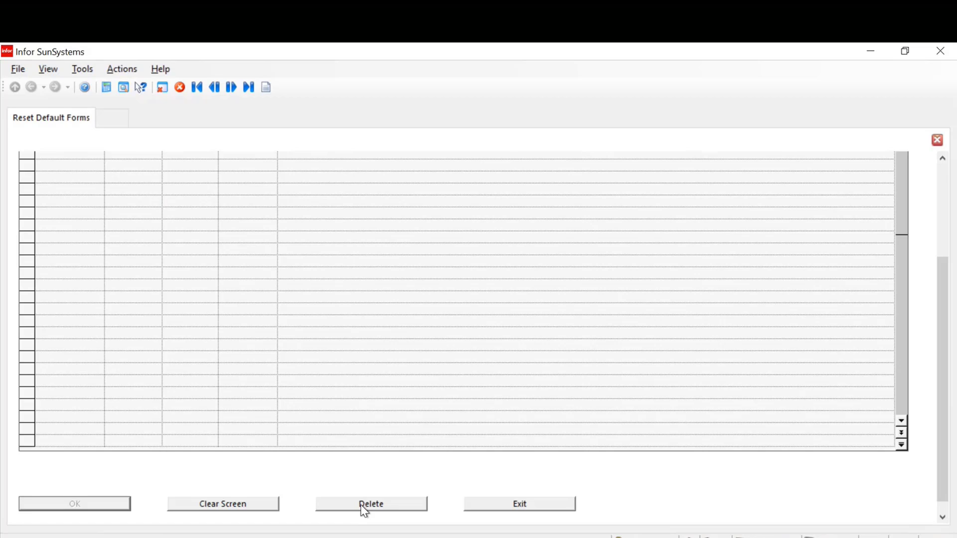
left_click(364, 505)
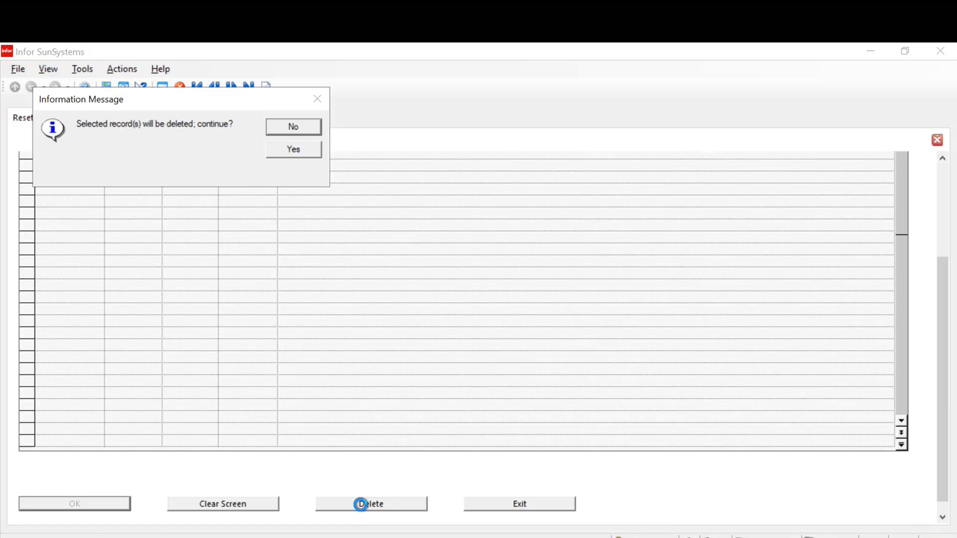
left_click(293, 150)
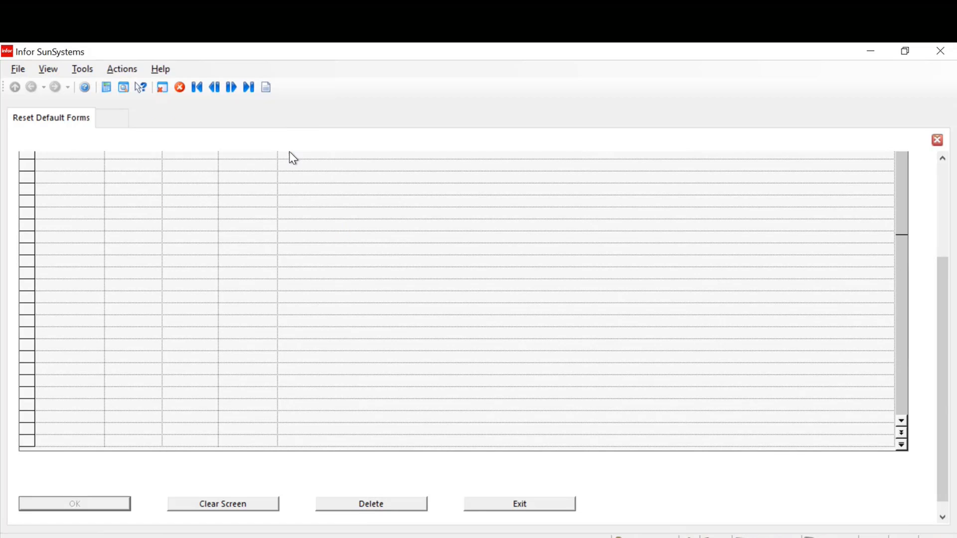
left_click(937, 141)
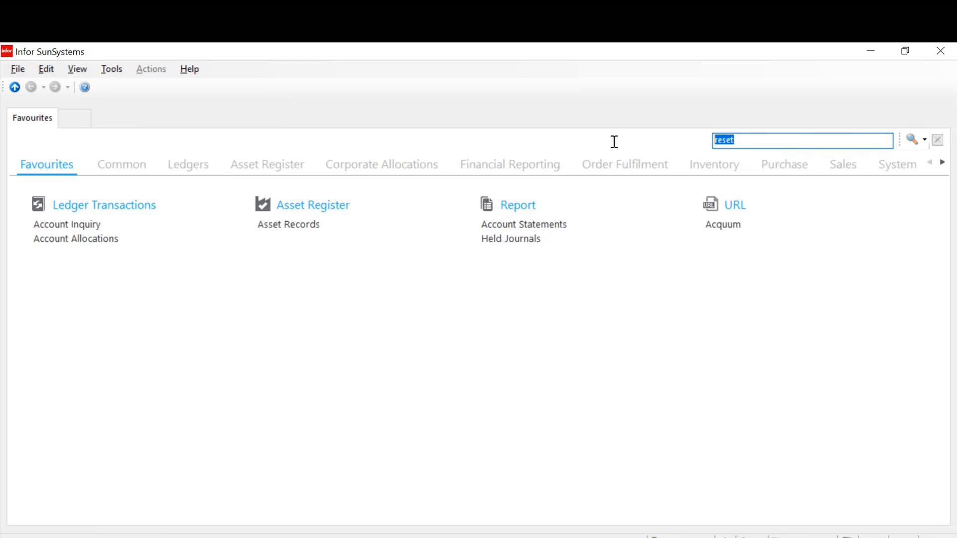
Search the functions for "chart" and open Chart of Accounts for business unit PK1 to bring up its form list
type("chart")
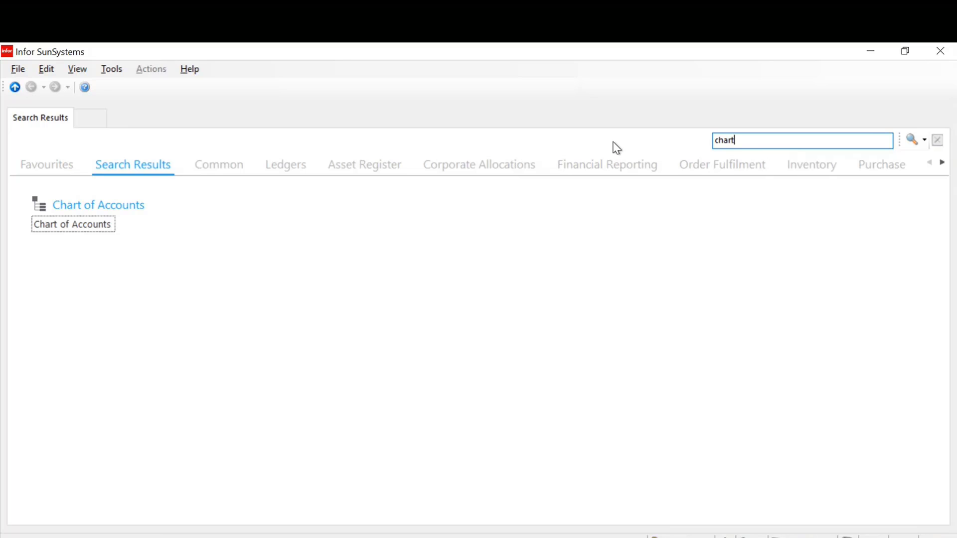
left_click(88, 228)
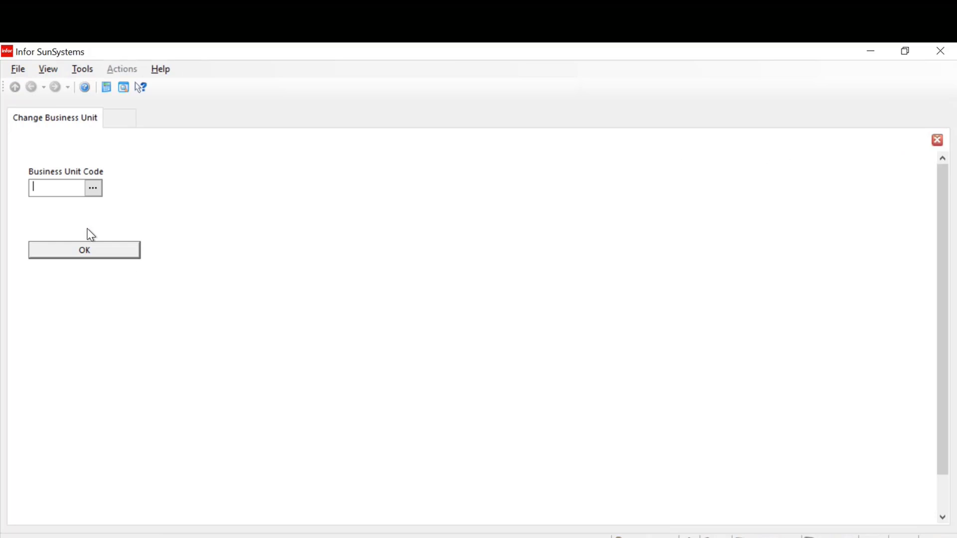
type("PK1")
key("Return")
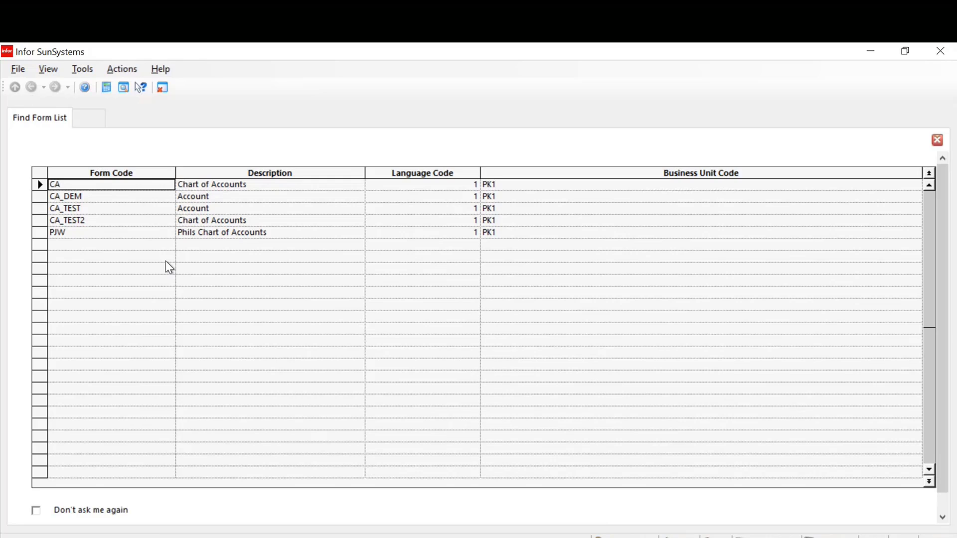
Open a second tab alongside the Chart of Accounts form list
left_click(86, 123)
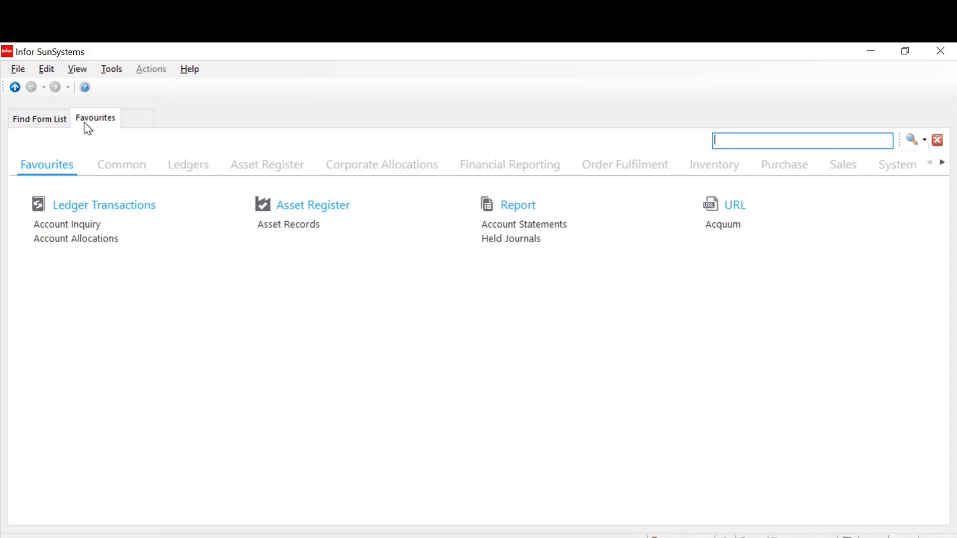